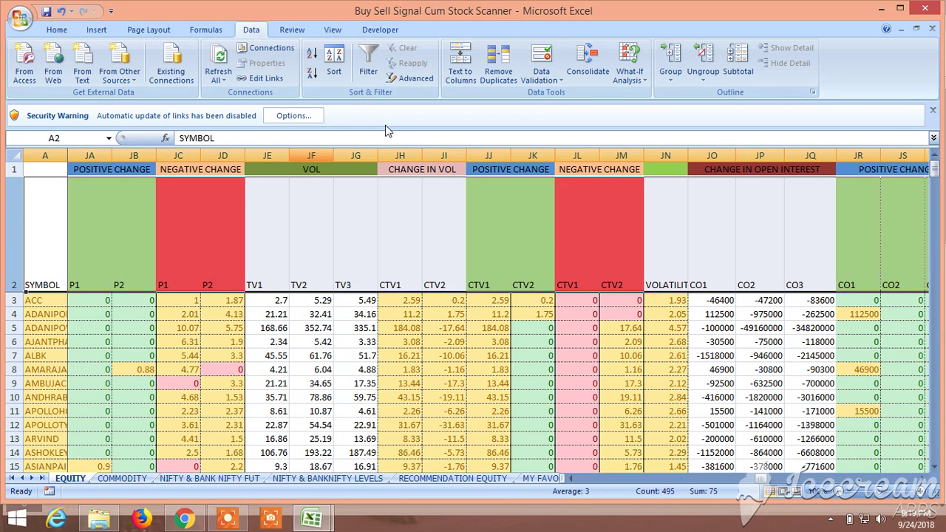
Step: Turn on filtering for the EQUITY sheet's headers and filter the PROBABILITY 3 BUY column to show only 0, excluding FALSE and blanks
left_click(372, 65)
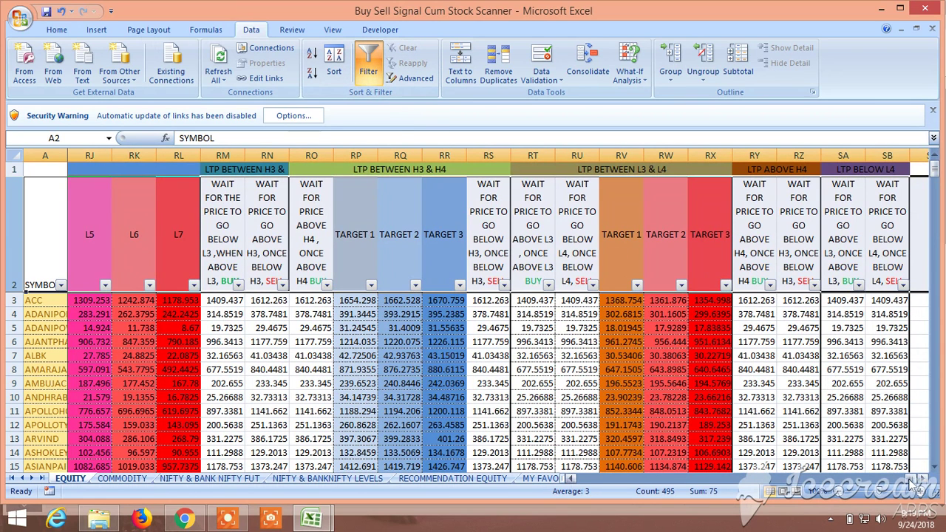
left_click_drag(913, 482, 788, 467)
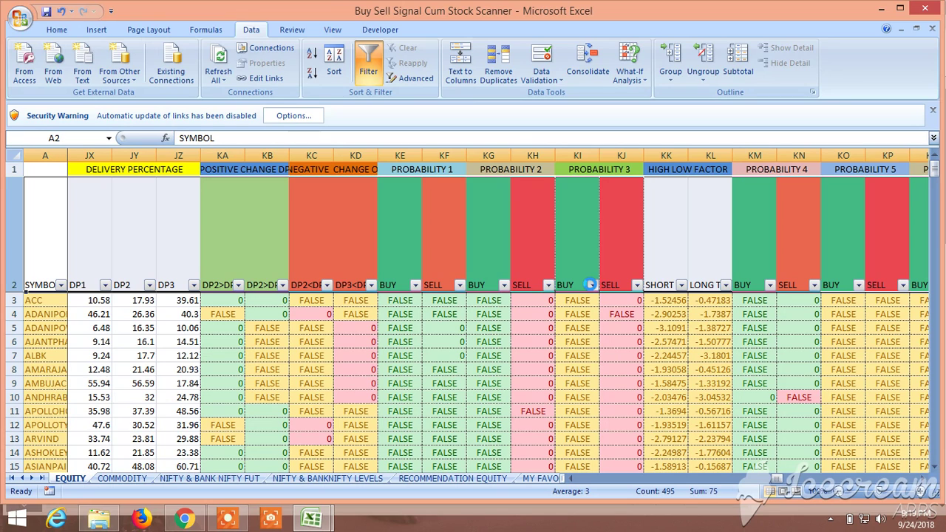
left_click(591, 285)
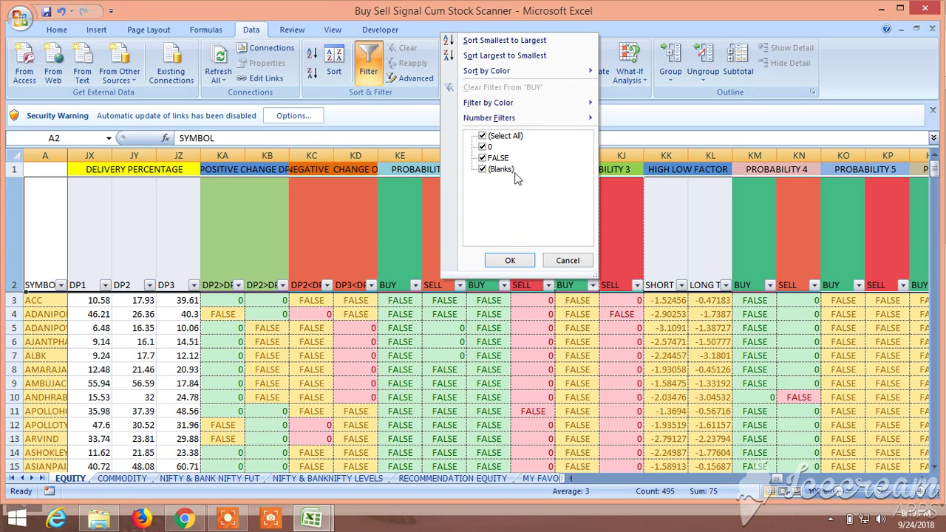
left_click(483, 170)
left_click(483, 158)
left_click(519, 260)
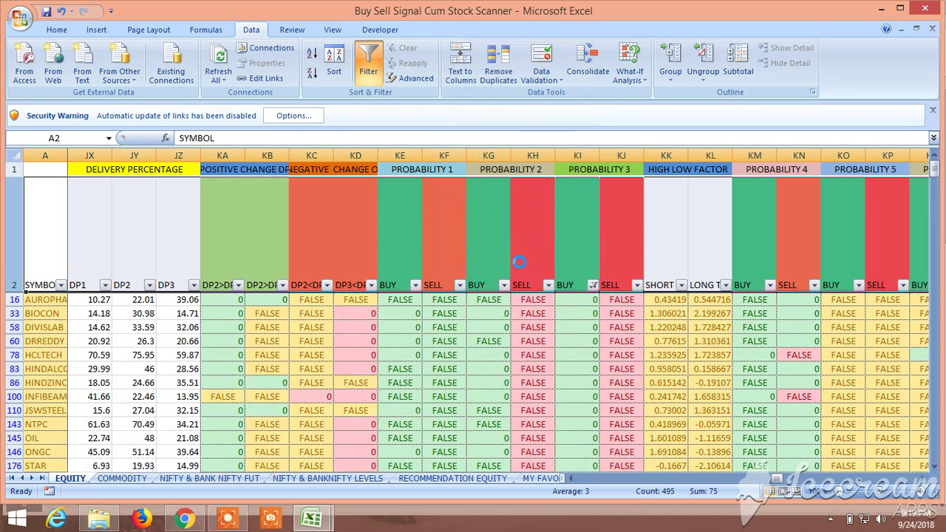
Step: Filter the PROBABILITY 2 BUY column to exclude FALSE, keeping only 0
left_click(503, 285)
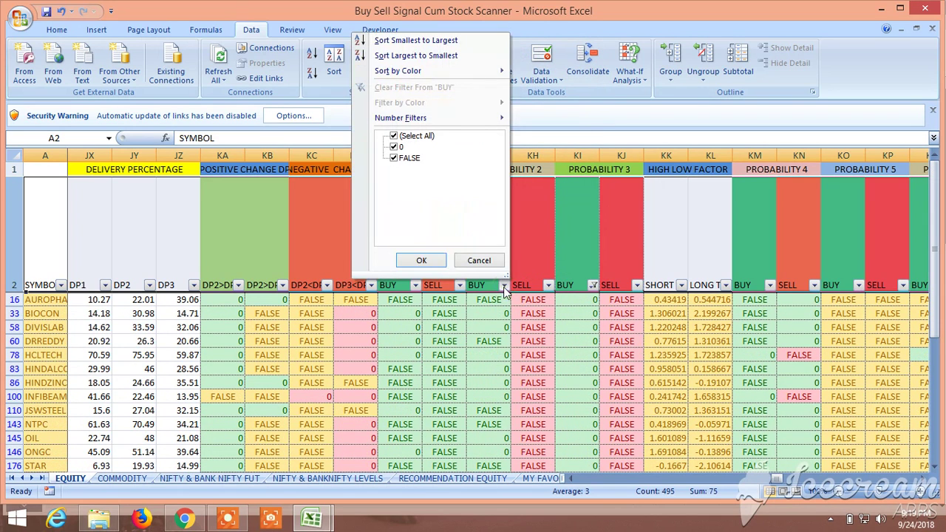
left_click(394, 159)
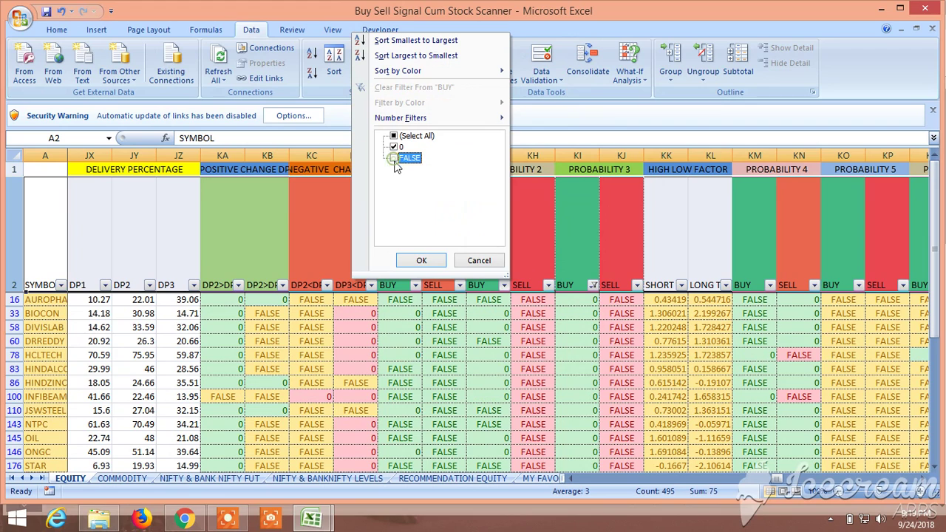
left_click(421, 259)
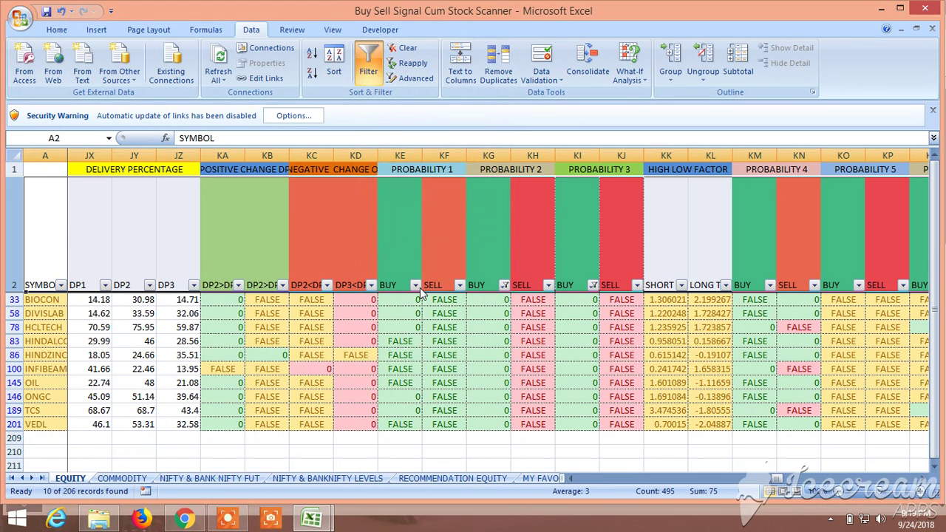
Step: Filter the PROBABILITY 1 BUY column to exclude FALSE, keeping only 0
left_click(416, 286)
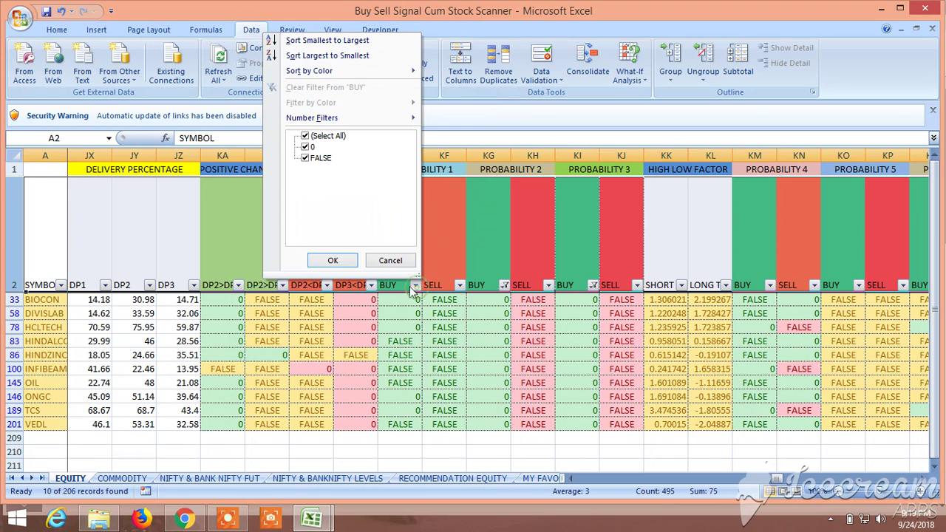
left_click(306, 160)
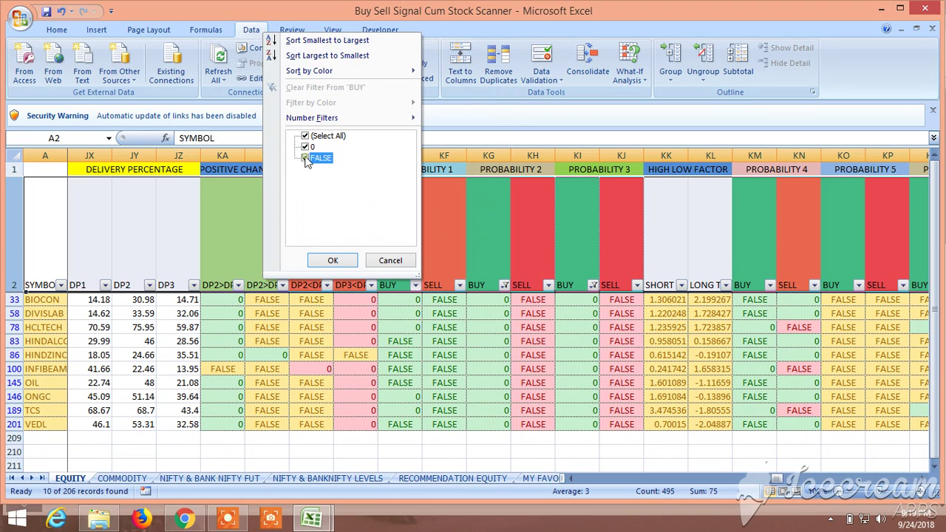
left_click(328, 261)
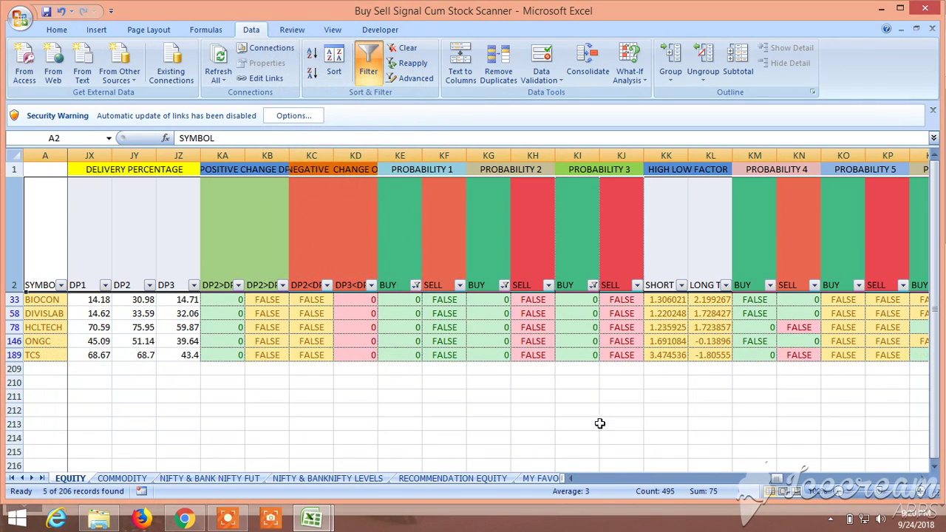
Step: Filter the LTP>LSMA column to exclude FALSE, keeping only 0
left_click_drag(777, 479, 668, 492)
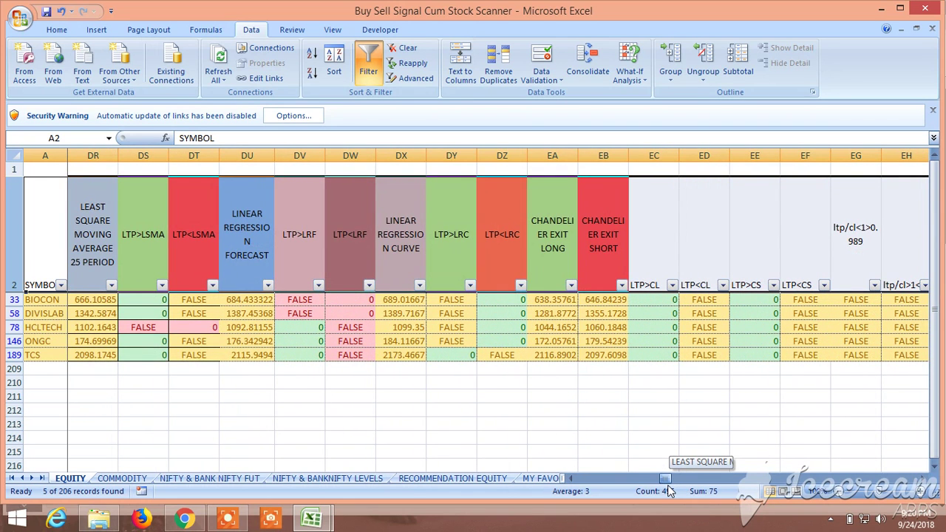
left_click_drag(668, 492, 665, 487)
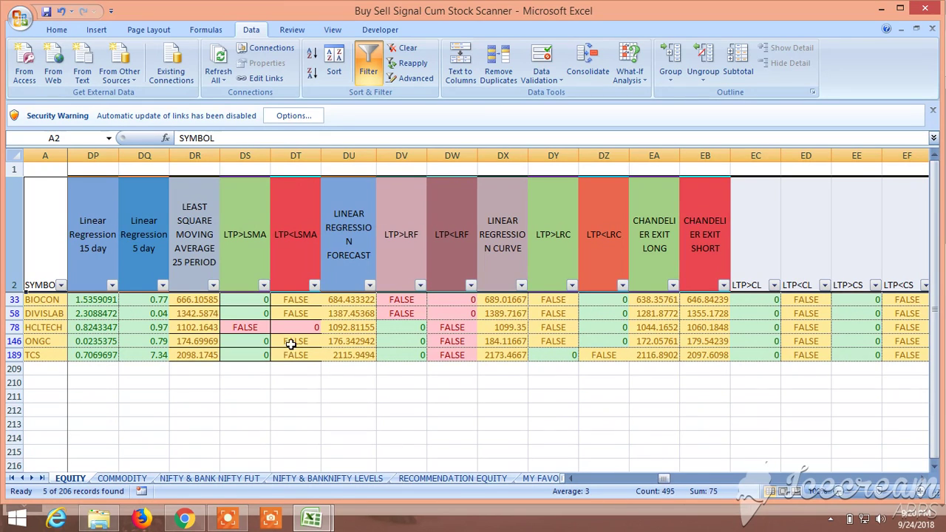
left_click(264, 286)
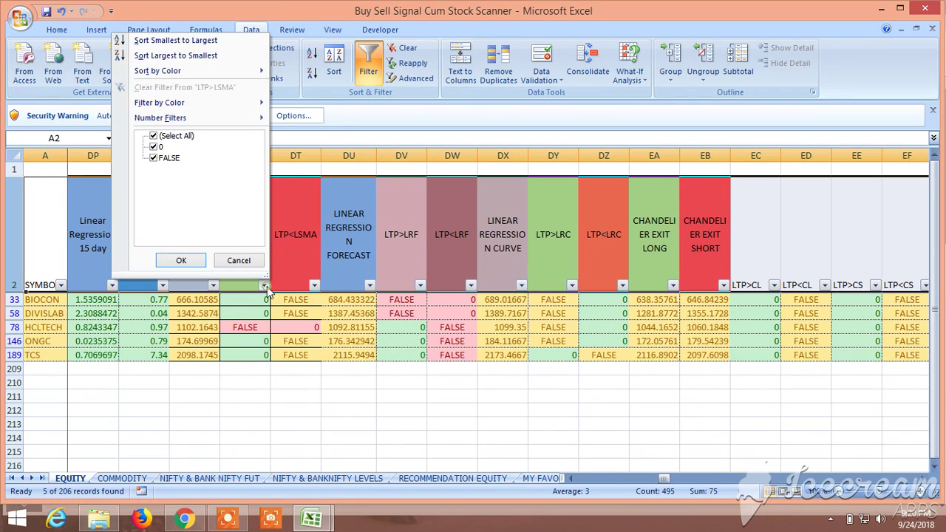
left_click(160, 160)
left_click(194, 260)
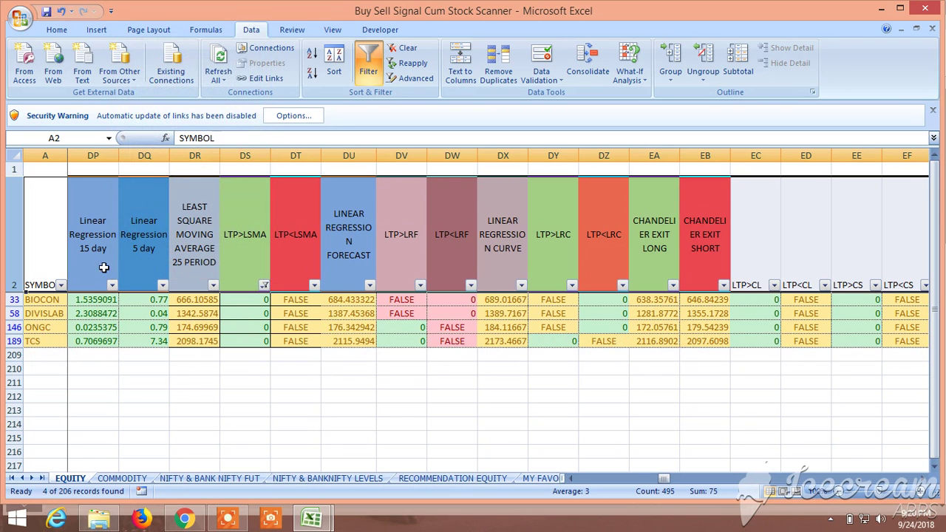
Step: Filter the LTP>LRF column to exclude FALSE, keeping only 0
left_click(571, 479)
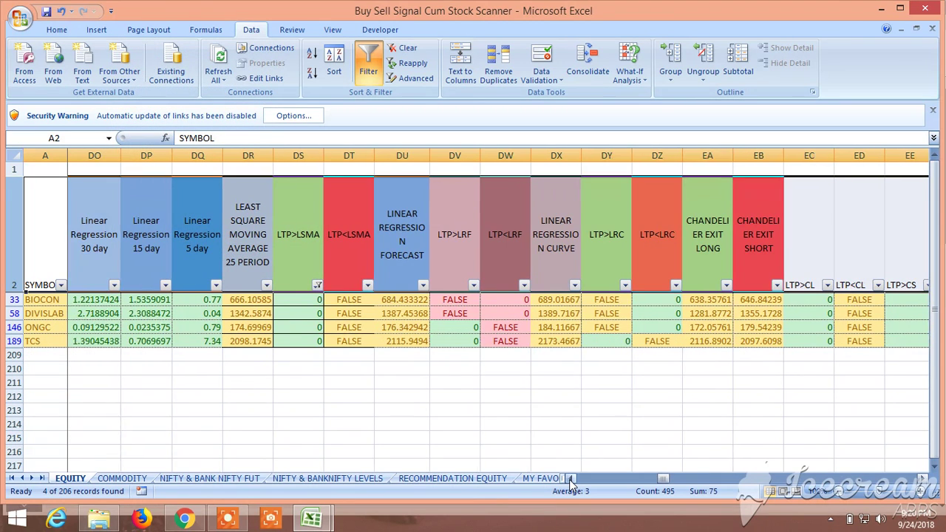
left_click(570, 479)
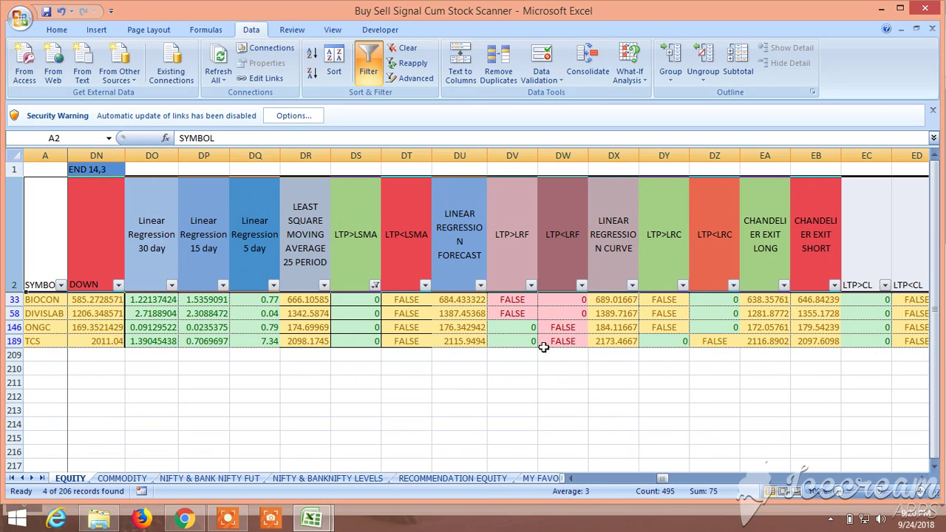
left_click(530, 285)
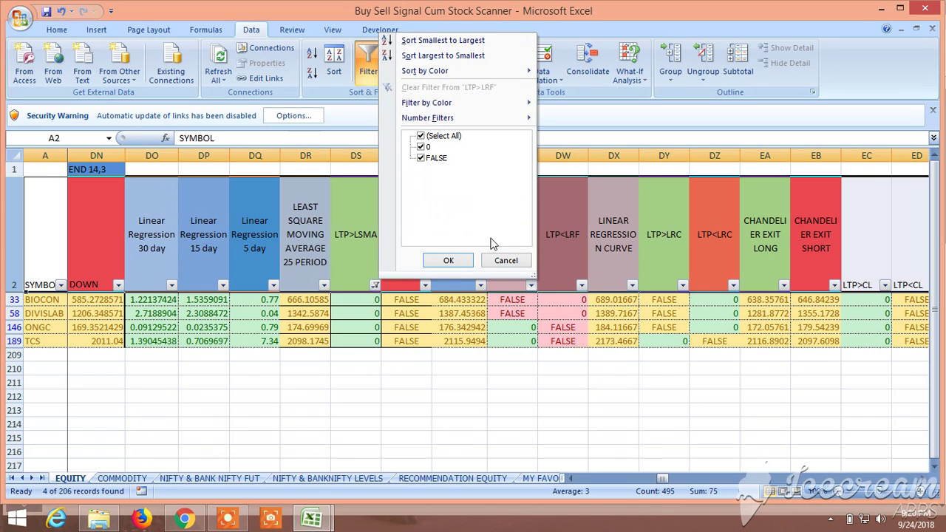
left_click(421, 158)
left_click(448, 261)
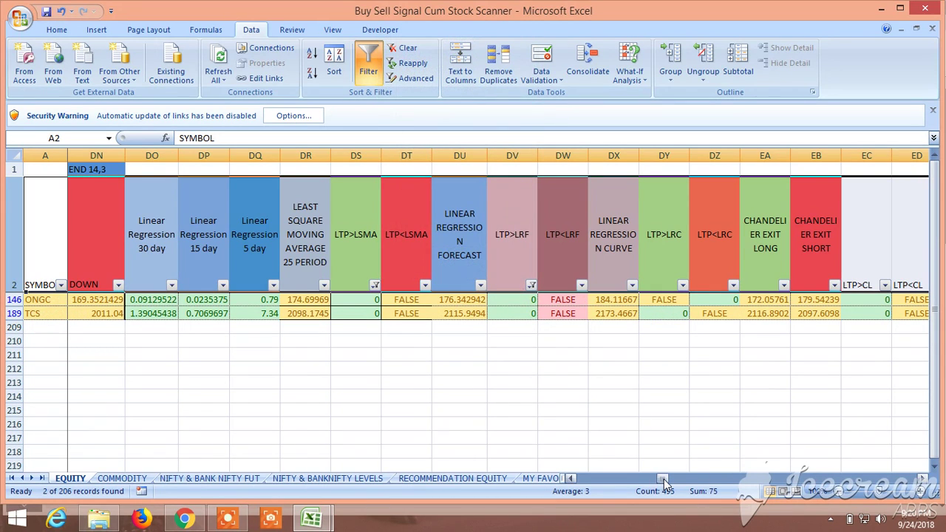
Step: Examine the filtered stocks' intraday buy and sell levels, last prices, New Buy Sell Level 1 and 2 targets, and the H3/H4 and L3/L4 trade instructions
left_click_drag(664, 482, 664, 482)
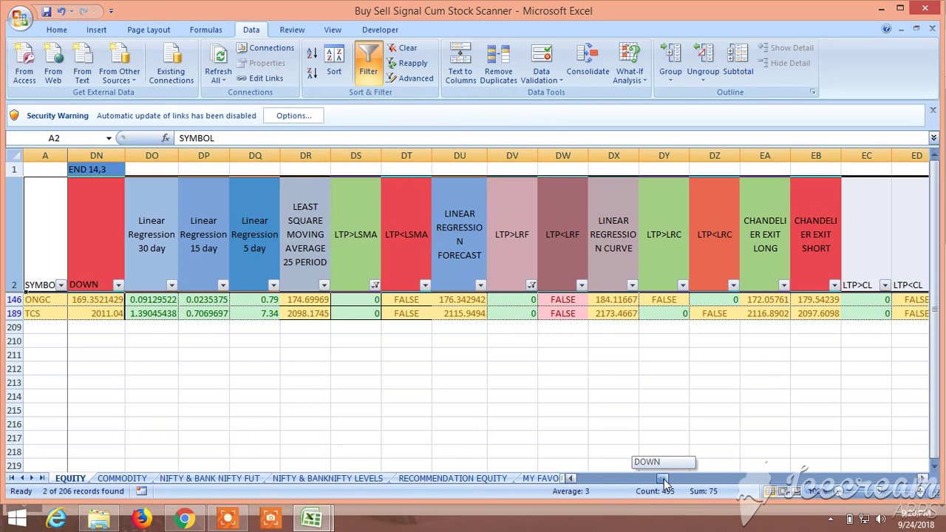
left_click_drag(664, 482, 575, 482)
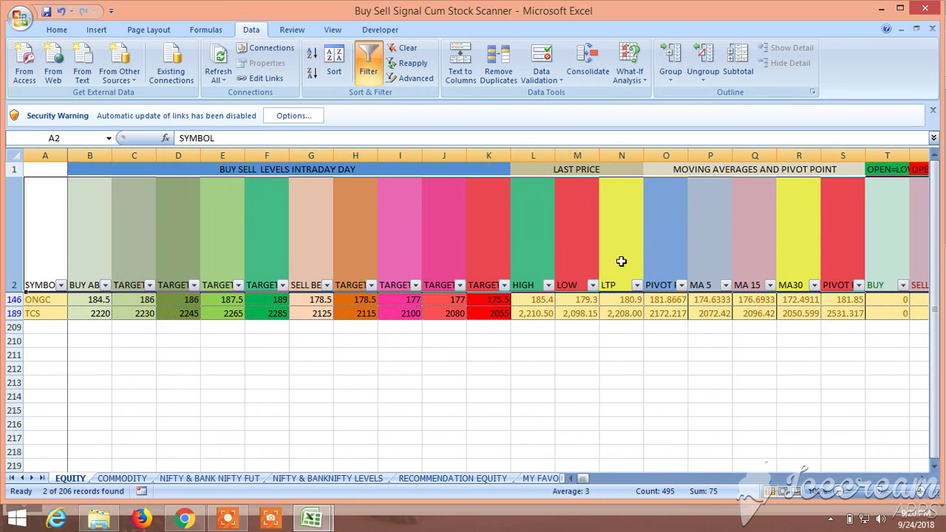
left_click_drag(584, 482, 808, 482)
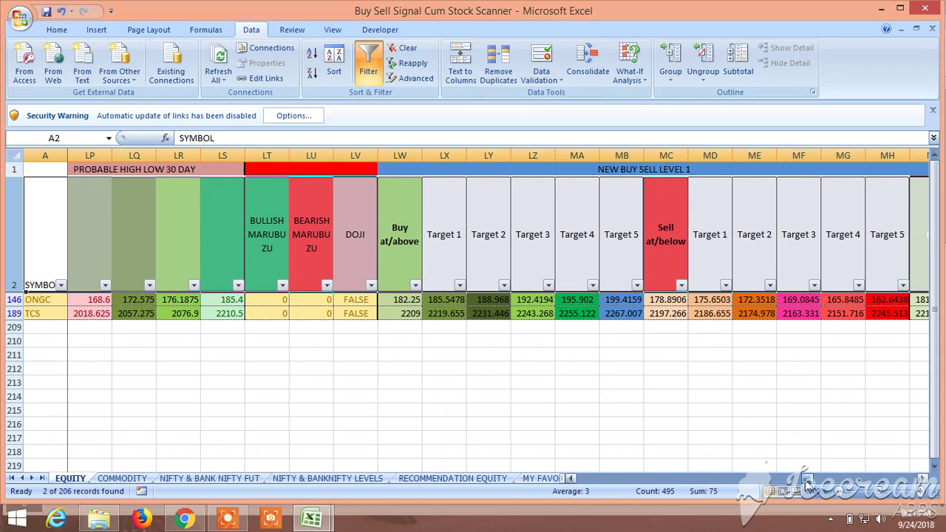
left_click(921, 479)
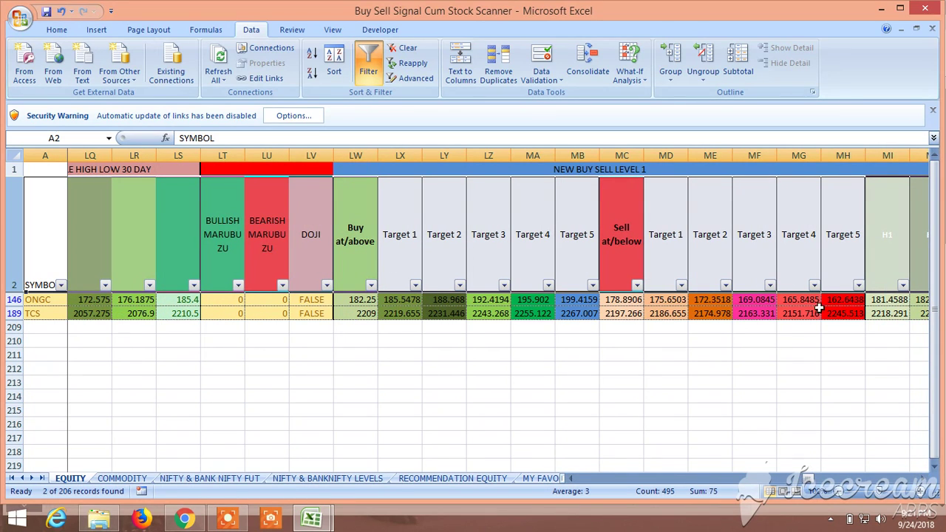
left_click_drag(921, 479, 923, 484)
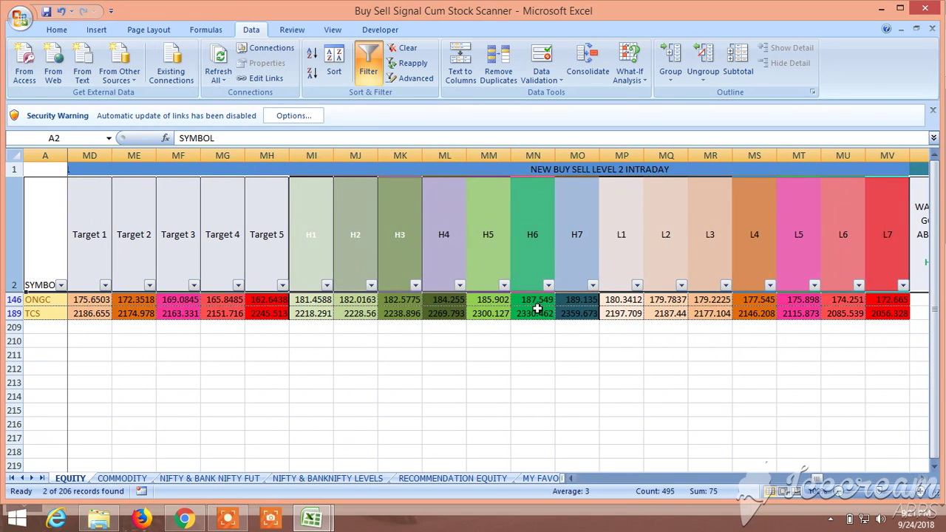
left_click(922, 479)
left_click_drag(922, 481, 923, 481)
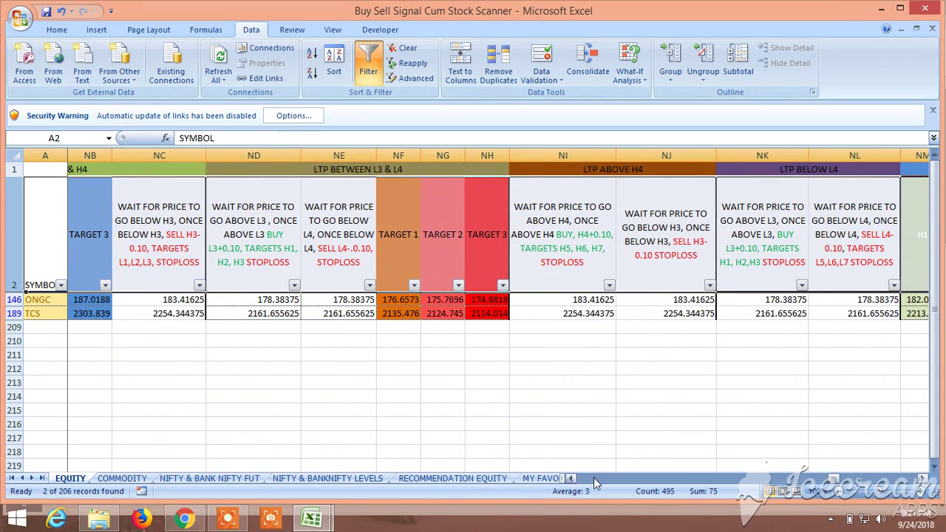
left_click(573, 479)
left_click_drag(573, 479, 573, 479)
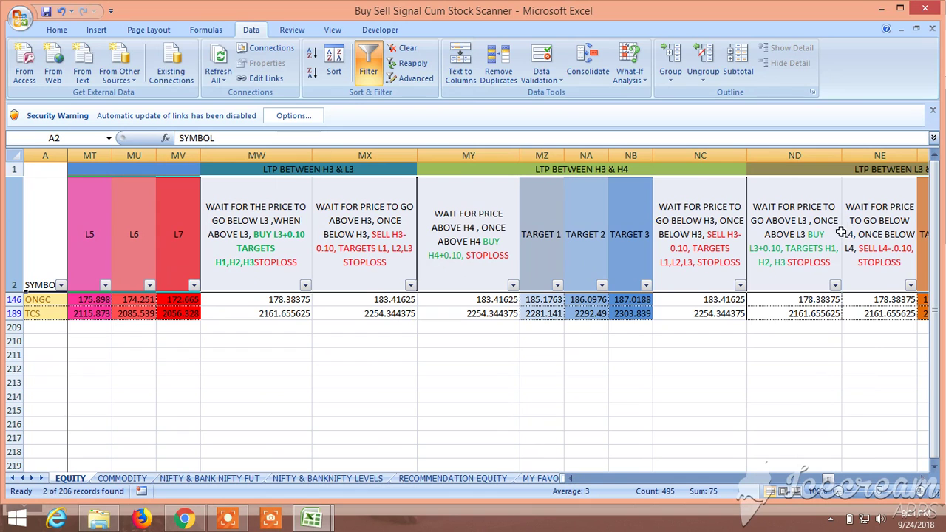
left_click_drag(922, 479, 922, 480)
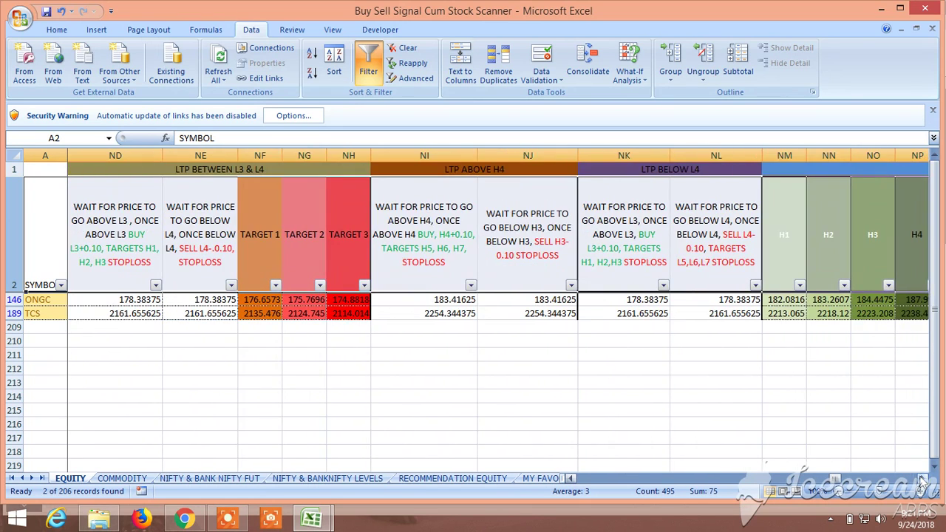
left_click_drag(833, 482, 583, 482)
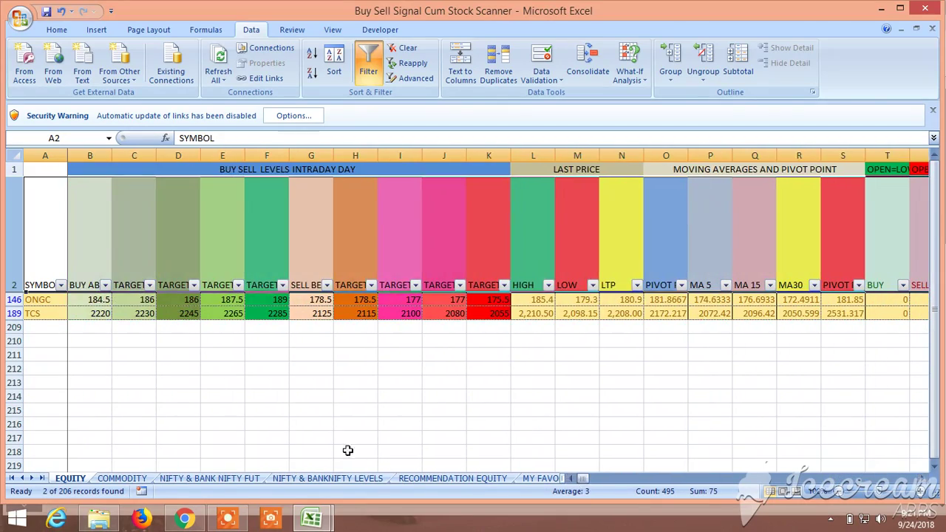
Step: Examine the Fibonacci, pivot, resistance and support levels on the NIFTY & BANKNIFTY LEVELS sheet
left_click(369, 479)
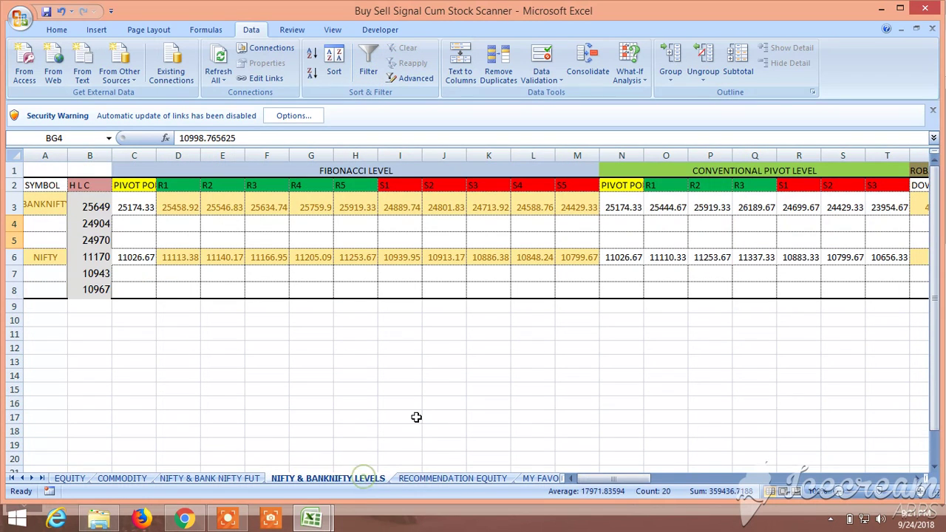
left_click(618, 482)
left_click_drag(625, 482, 809, 480)
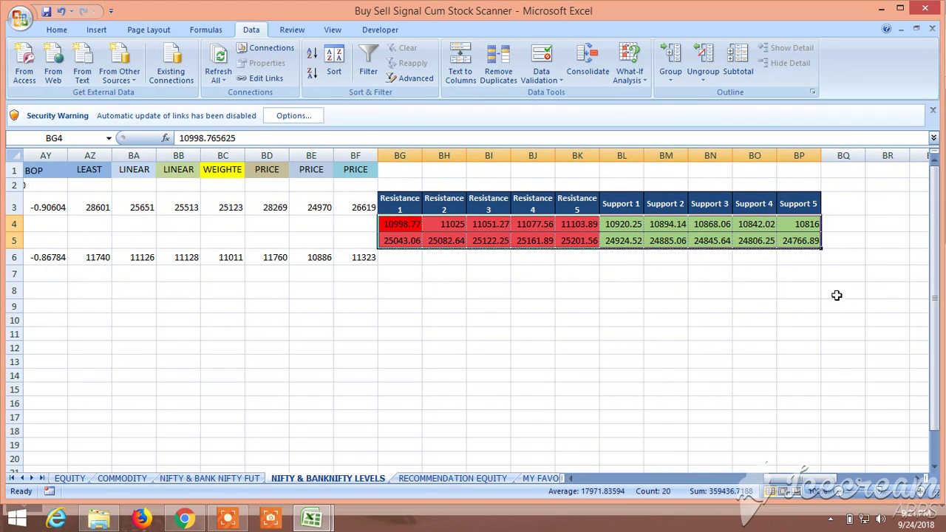
left_click(190, 519)
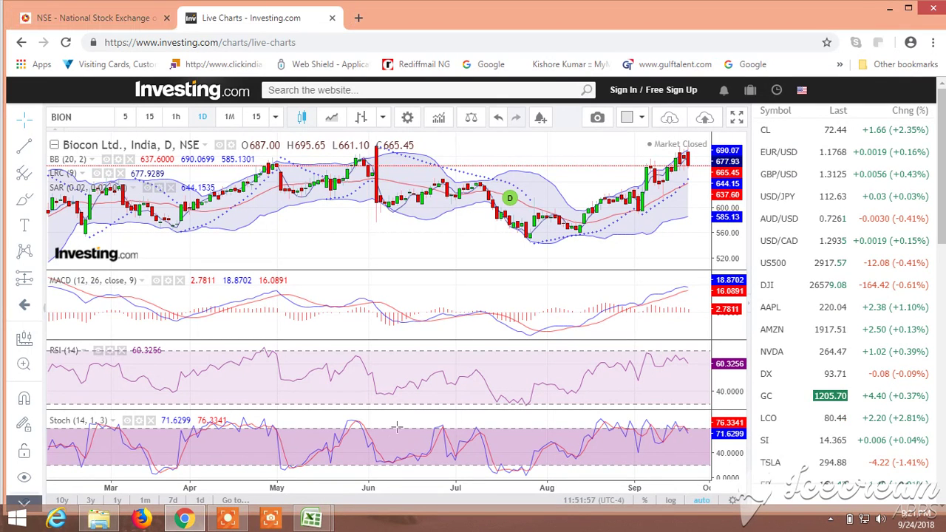
mouse_move(312, 518)
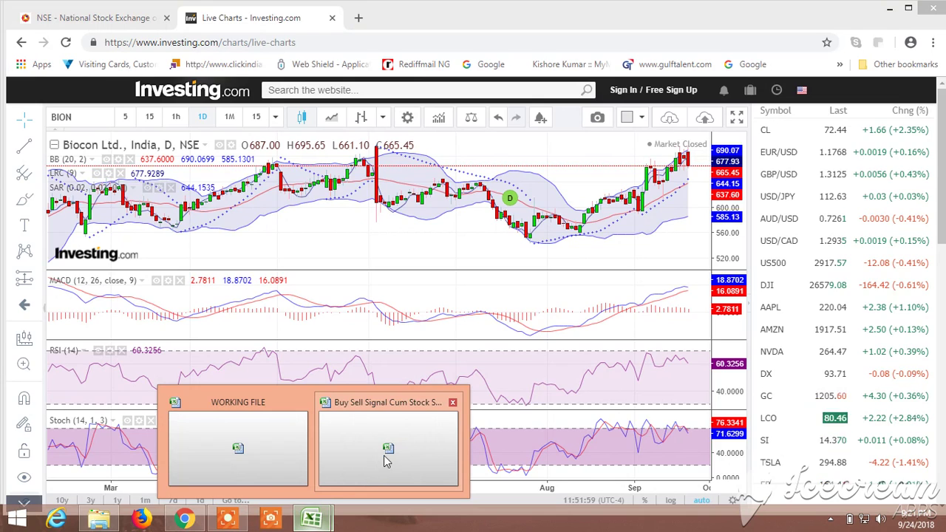
left_click(384, 454)
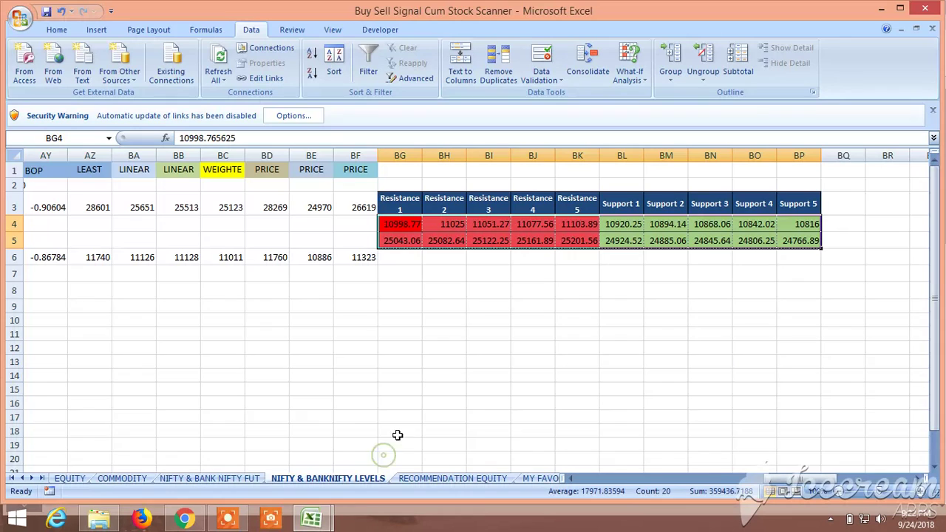
Step: Return to the EQUITY sheet, switch to Chrome and load the NSE-listed ONGC stock in the Investing.com live chart, enlarged to recent months
left_click(70, 478)
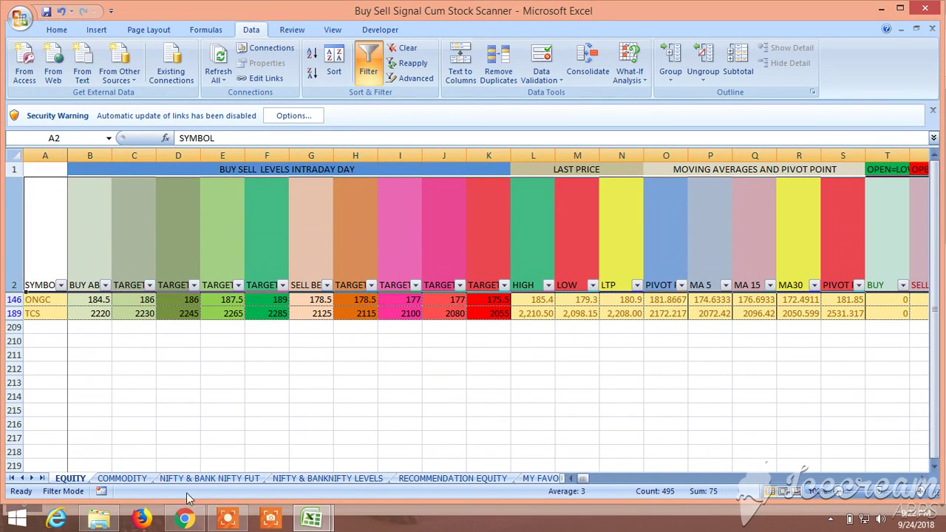
left_click(184, 518)
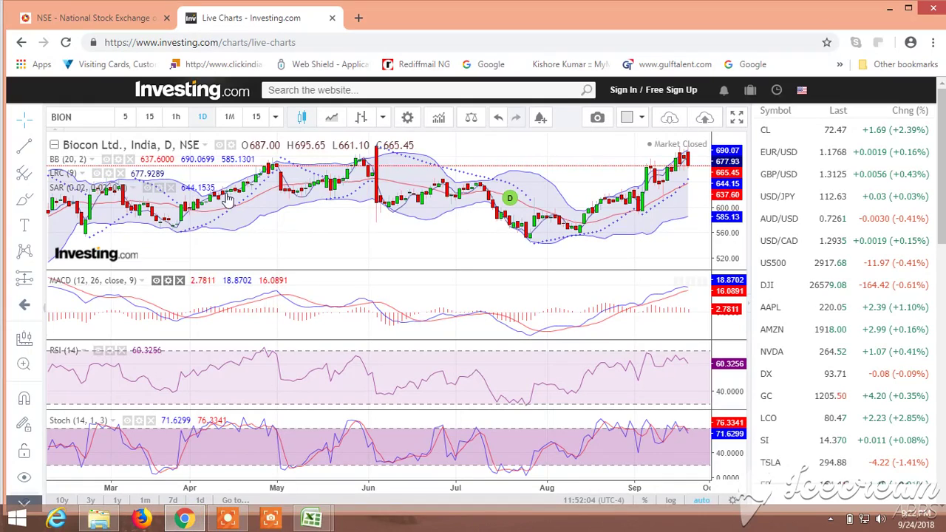
left_click(79, 120)
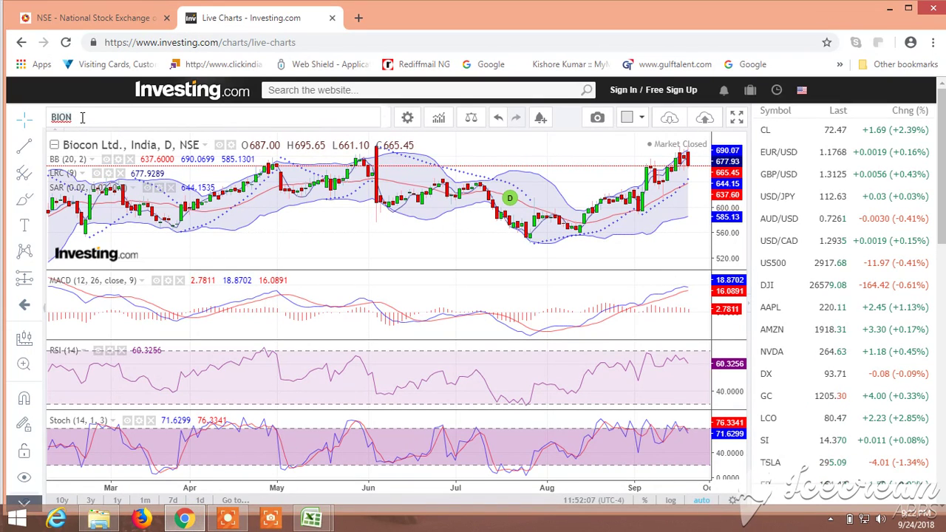
type("ON")
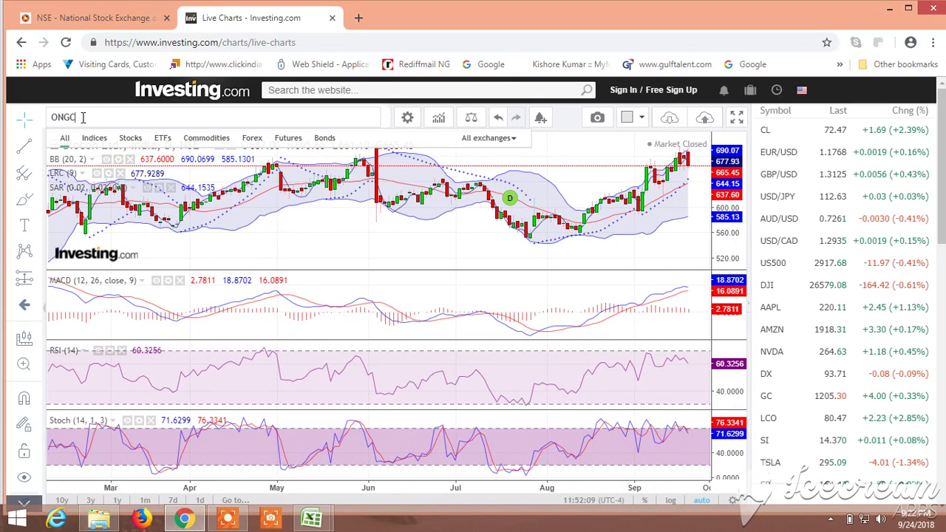
left_click(236, 167)
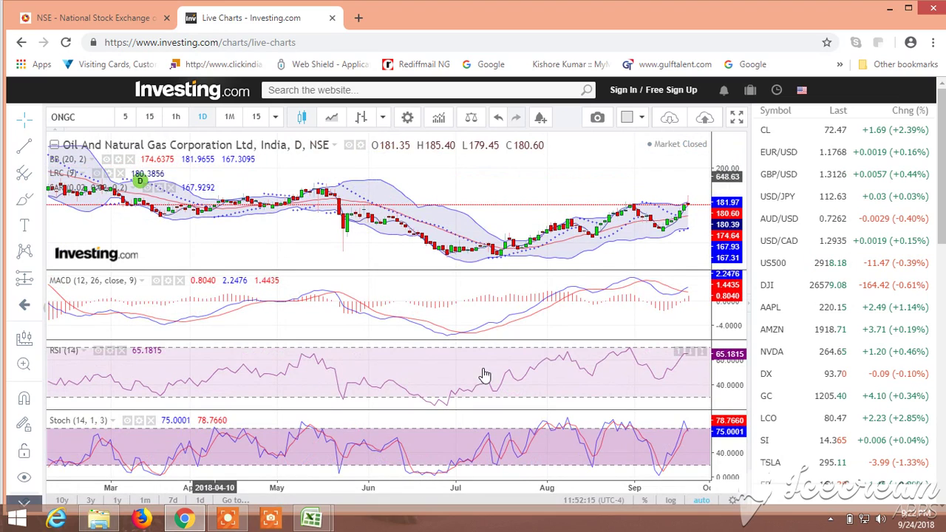
scroll(496, 343, "up", 3)
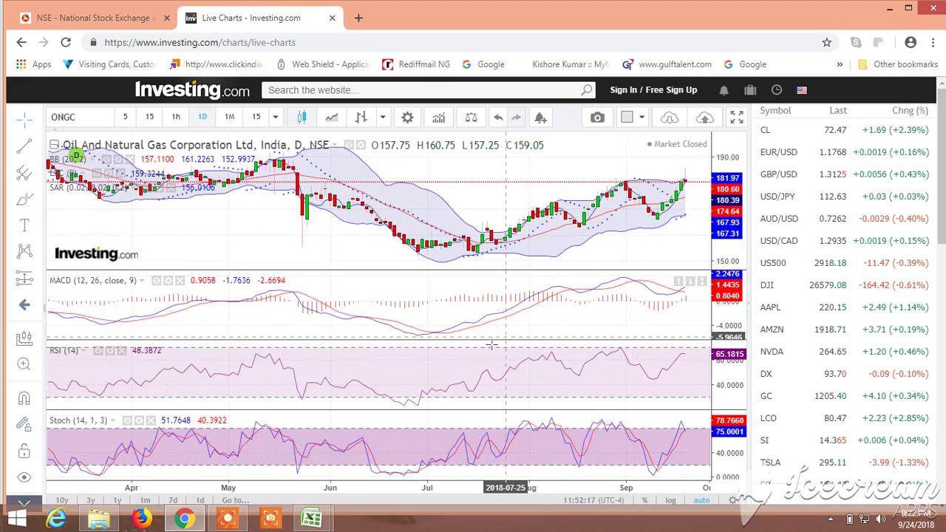
scroll(484, 346, "up", 4)
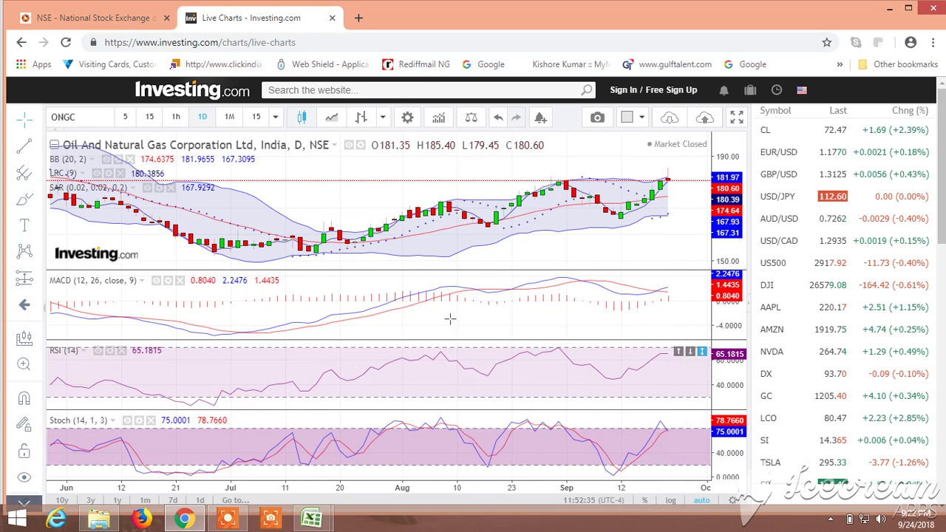
Step: Load the ONGC option chain on the NSE site and examine its call and put open interest by strike price
left_click(113, 22)
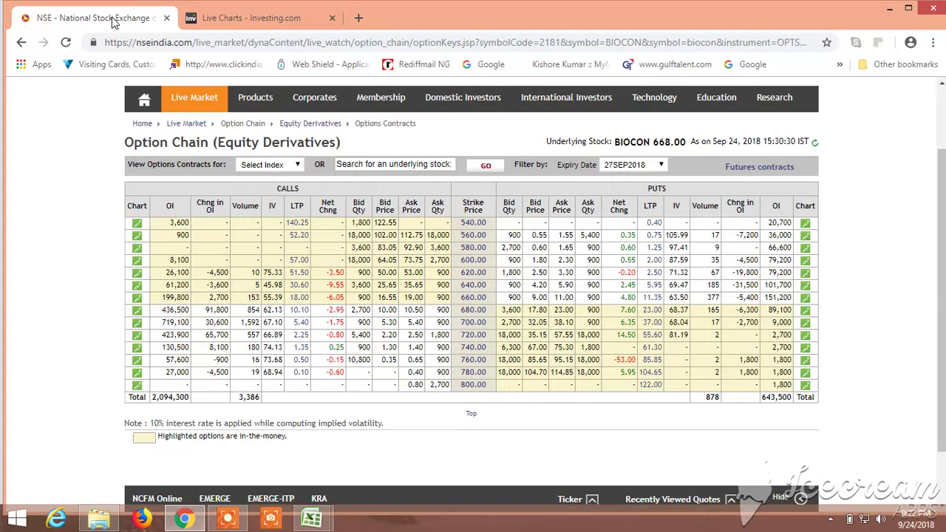
left_click(377, 164)
left_click(486, 168)
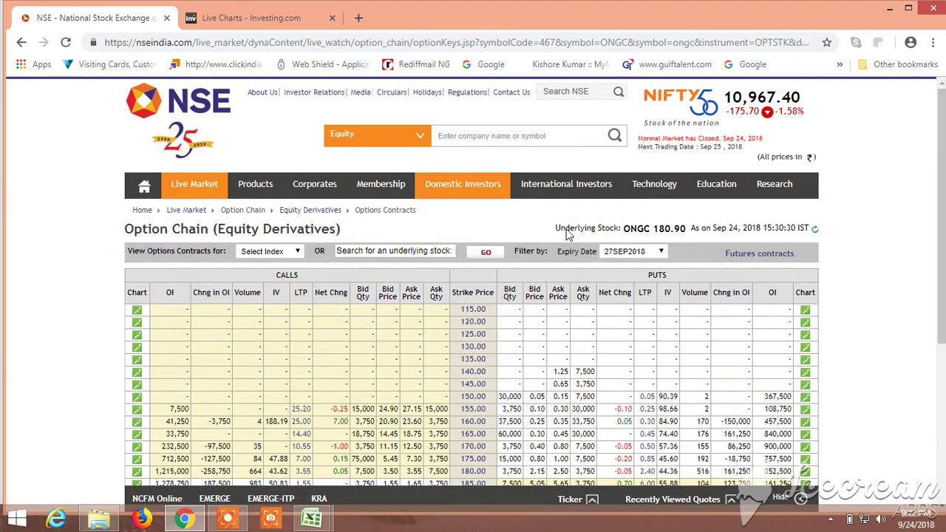
mouse_move(485, 184)
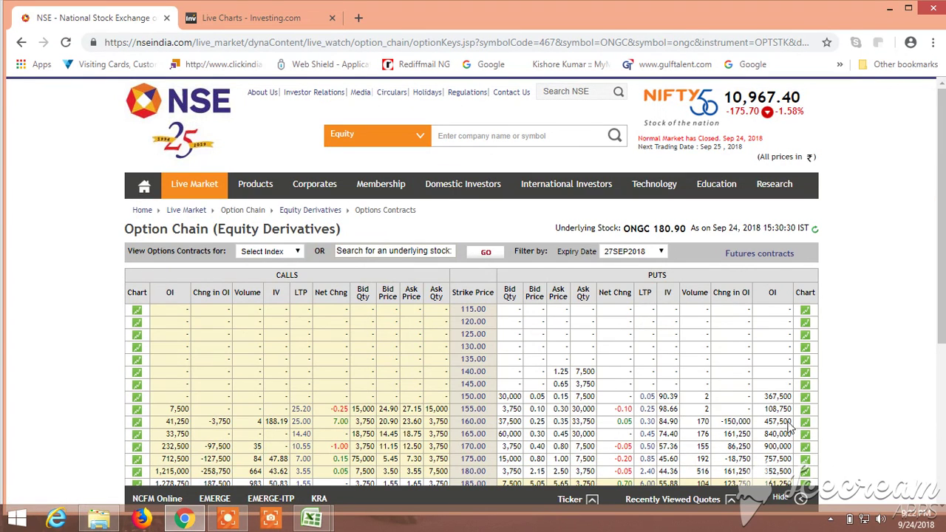
scroll(611, 369, "down", 5)
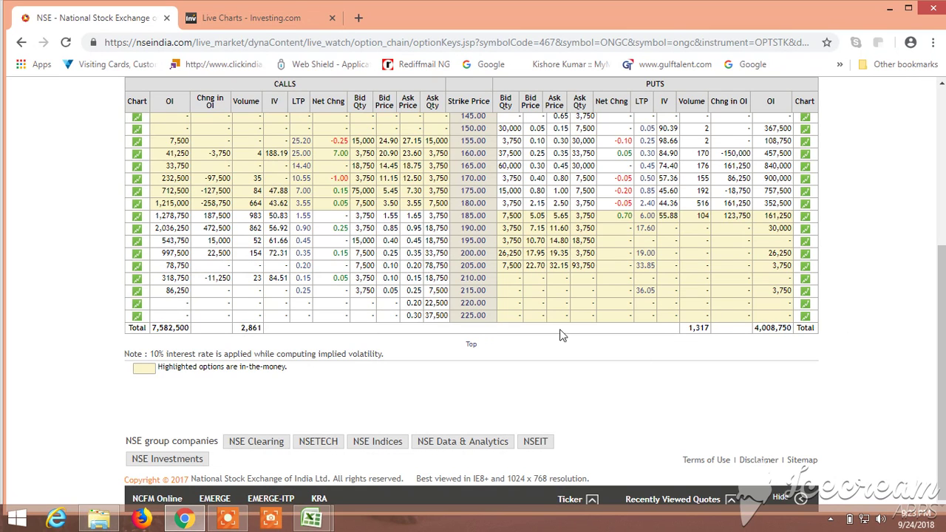
scroll(348, 275, "up", 1)
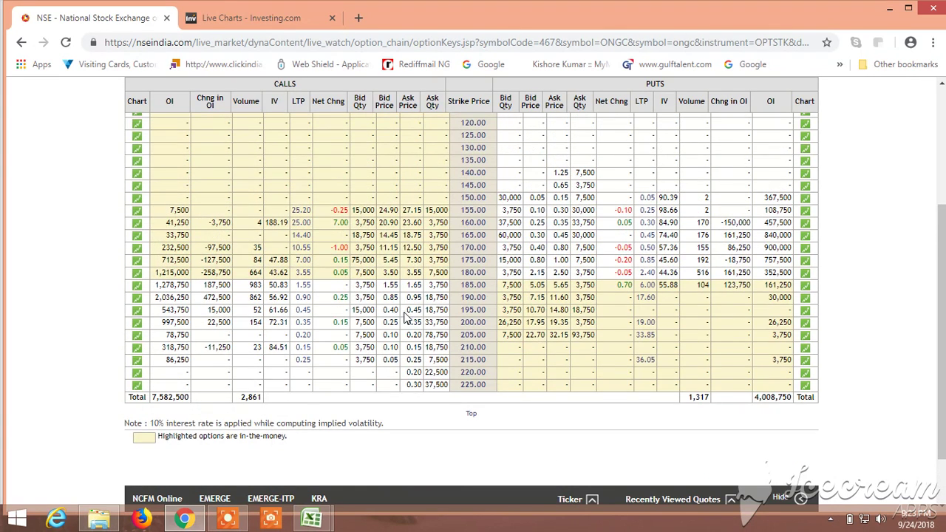
scroll(406, 316, "down", 1)
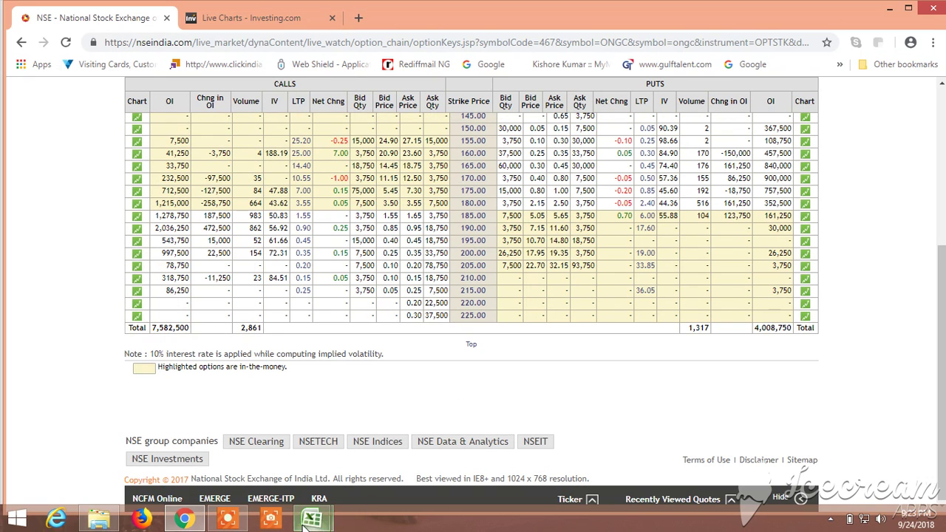
Step: Switch to the Buy Sell Signal Cum Stock Scanner workbook in Excel and examine the price channel columns, selecting TCS's LTP CLOSE TO UPPER BAND OF PC cell
mouse_move(311, 518)
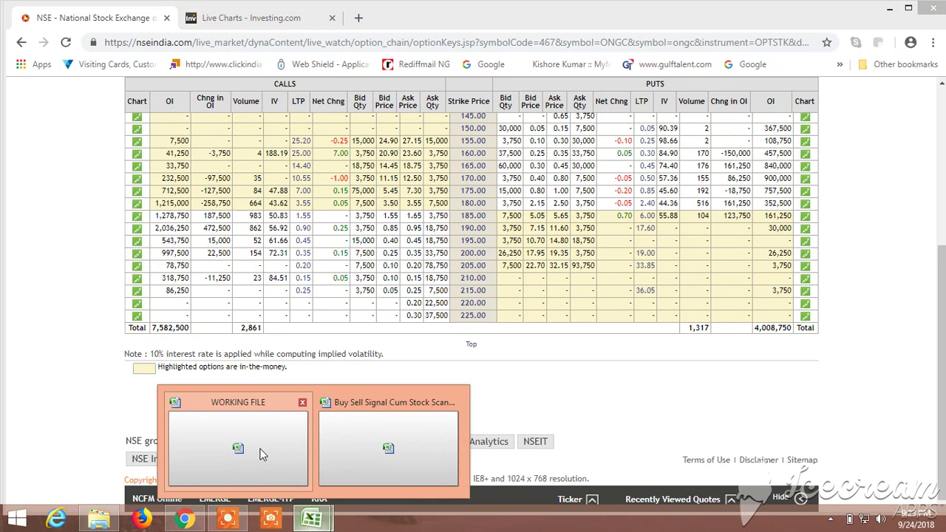
left_click(378, 447)
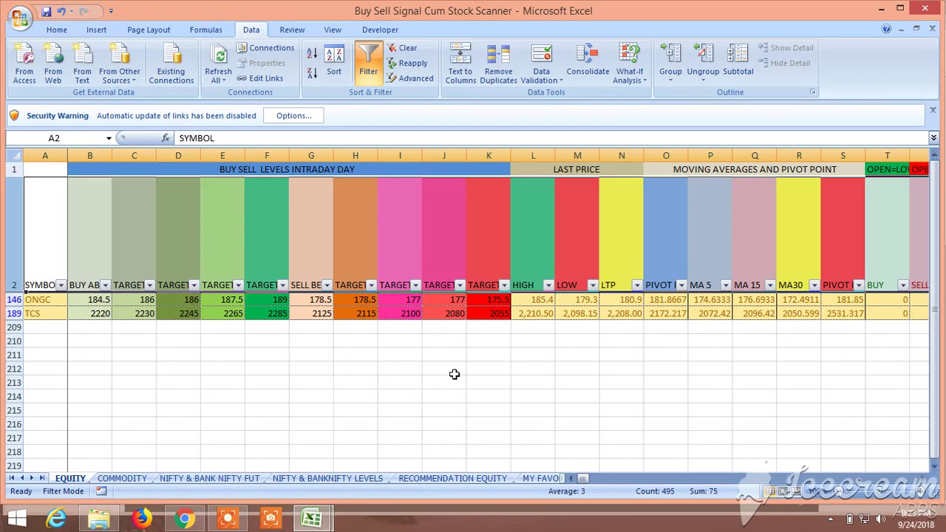
left_click(228, 518)
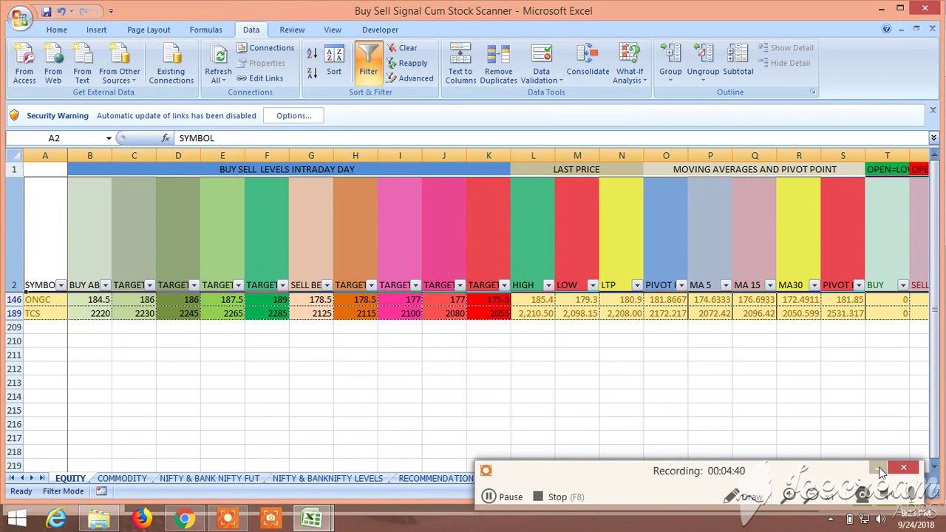
left_click(878, 468)
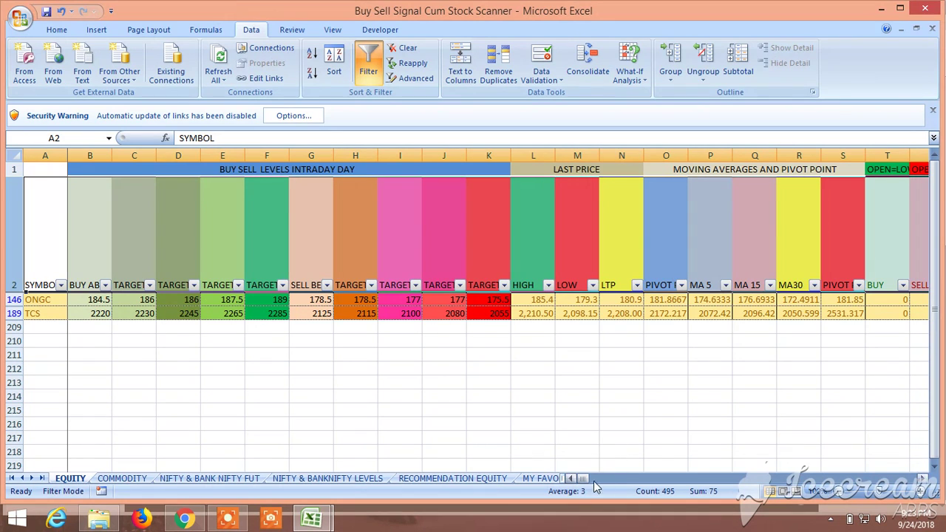
left_click_drag(582, 479, 610, 486)
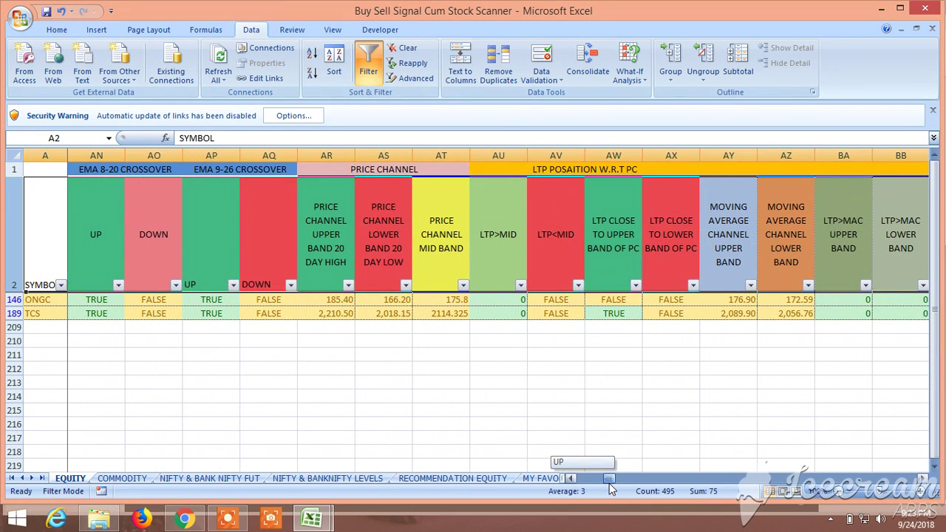
left_click_drag(611, 489, 613, 488)
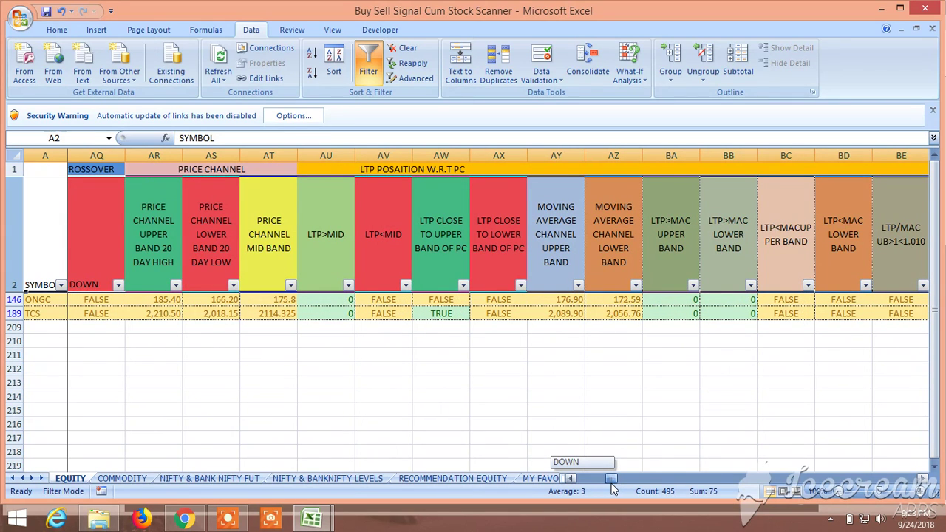
left_click_drag(613, 489, 615, 488)
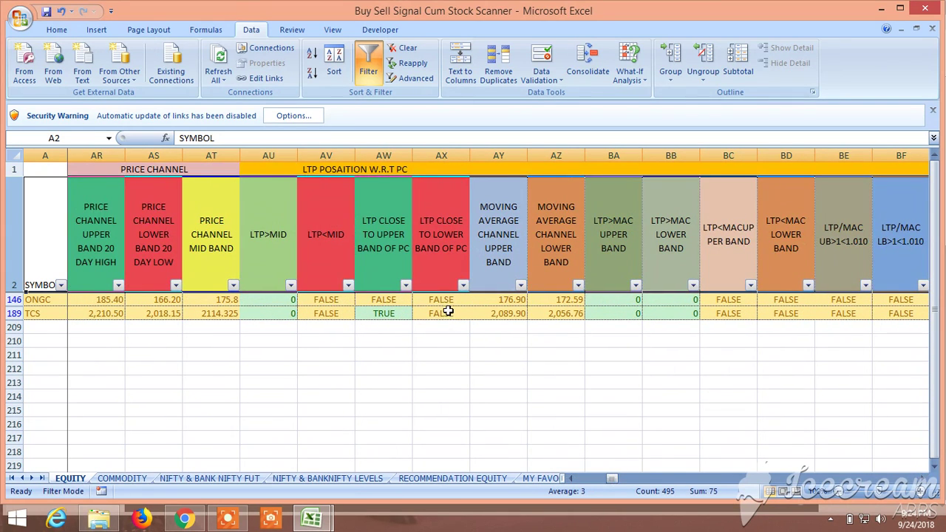
left_click(423, 313)
left_click(381, 315)
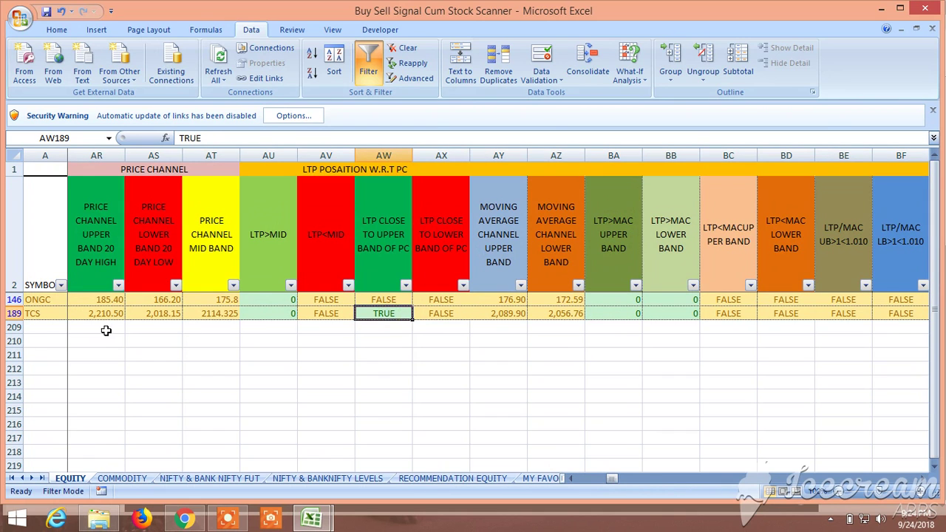